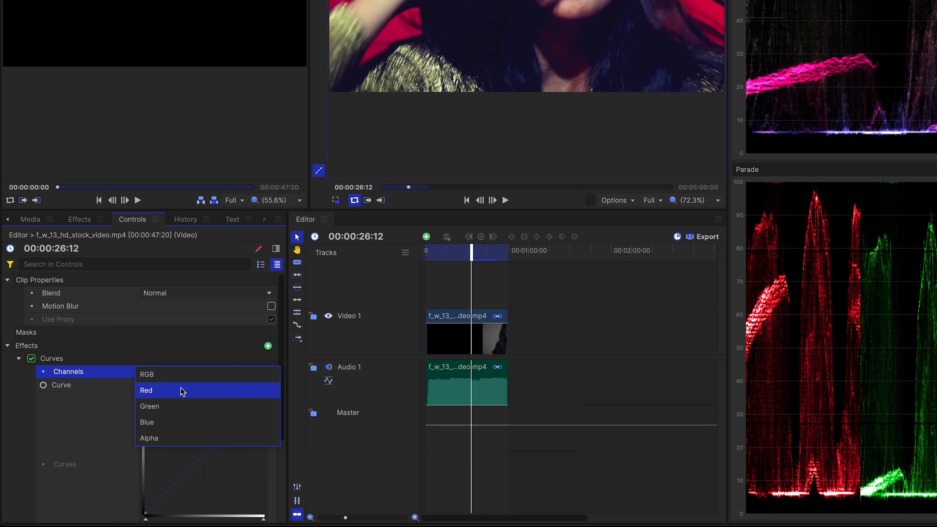
# Step: In the clip's Curves effect, choose the Red channel and pull its curve down to the lower-right corner to remove all red
pyautogui.click(181, 392)
pyautogui.click(178, 373)
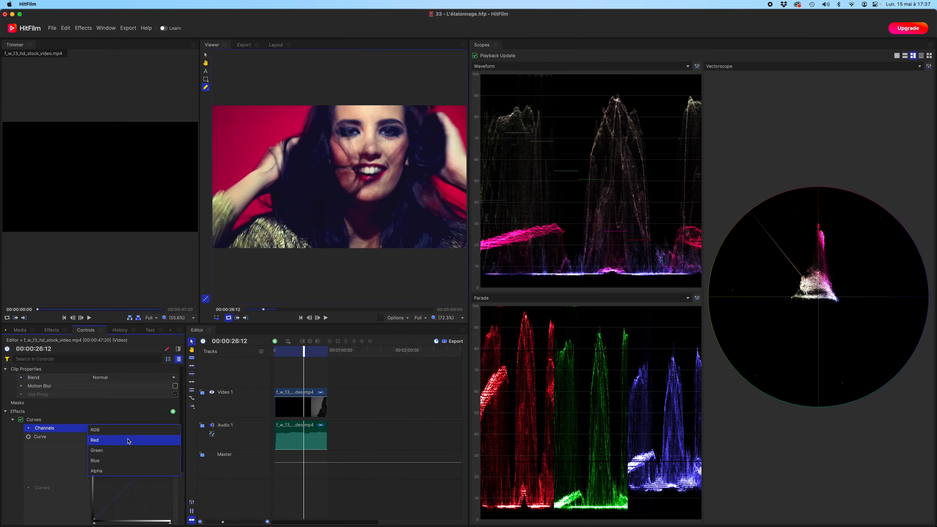
pyautogui.click(128, 441)
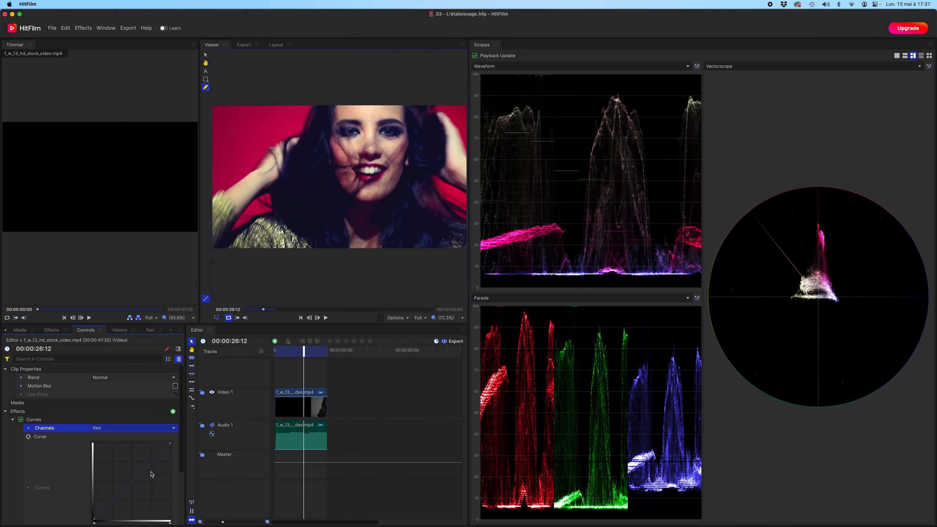
pyautogui.click(139, 476)
pyautogui.moveTo(139, 476); pyautogui.dragTo(168, 518)
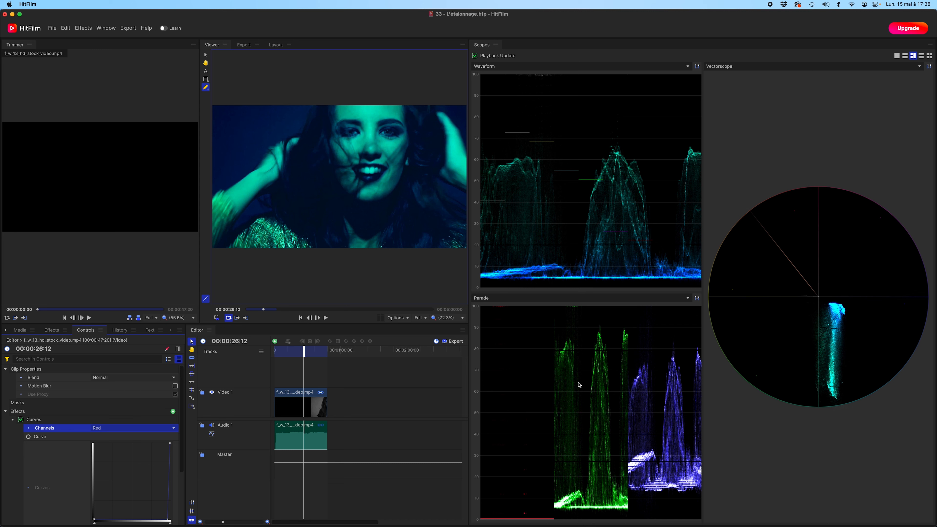
# Step: Switch the Curves effect to the Green channel and pull its curve down to the lower-right corner to remove all green
pyautogui.click(138, 428)
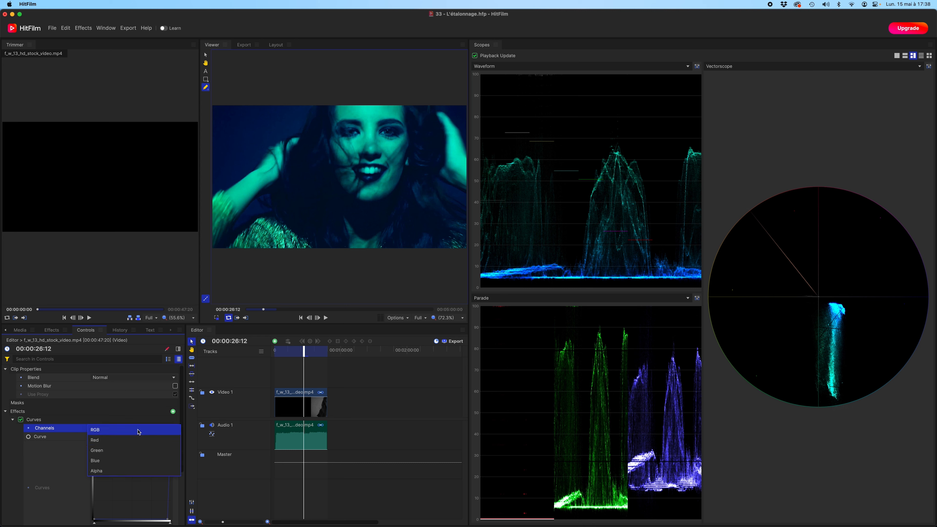
pyautogui.click(127, 450)
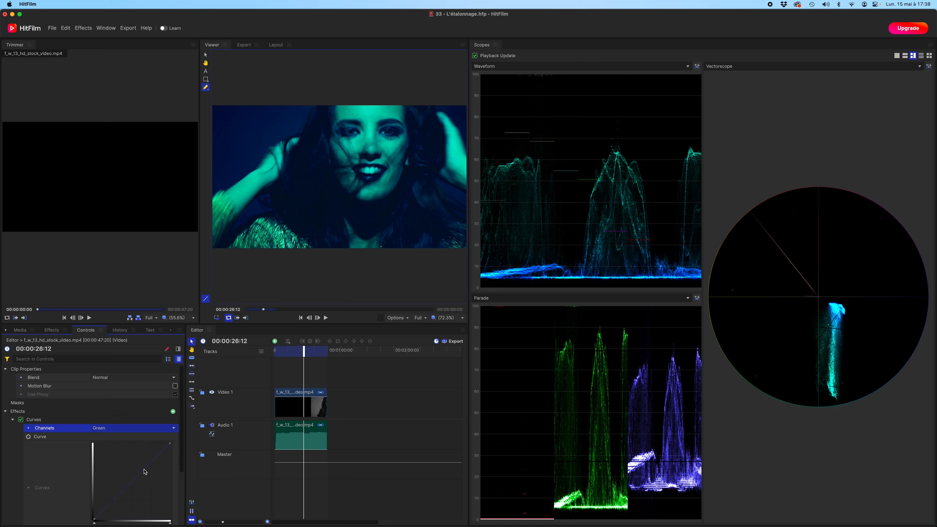
pyautogui.click(144, 470)
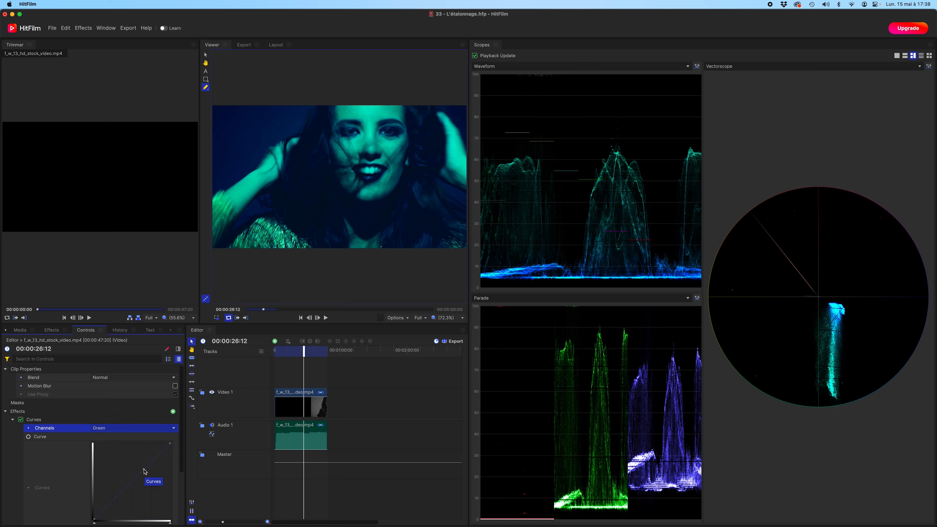
pyautogui.moveTo(144, 472); pyautogui.dragTo(169, 521)
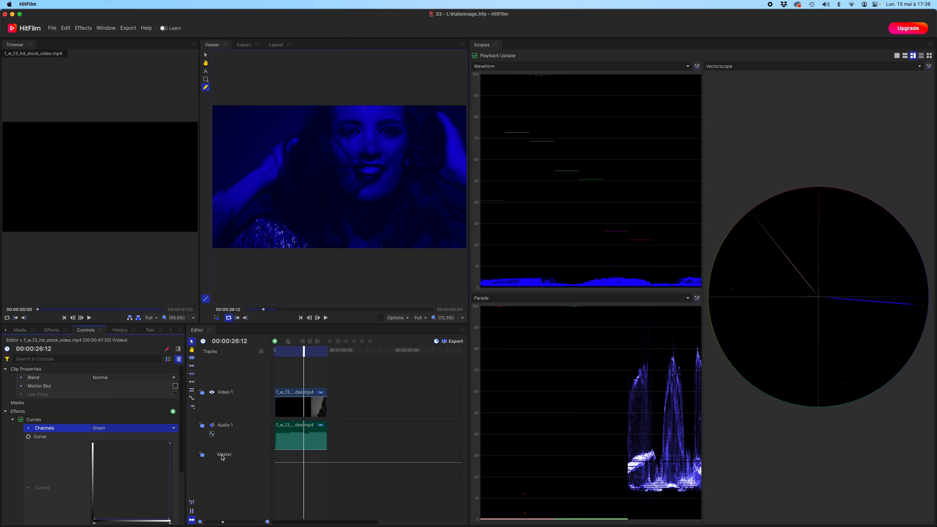
# Step: Undo the extreme green and red curve changes
pyautogui.scroll(-3, 55, 436)
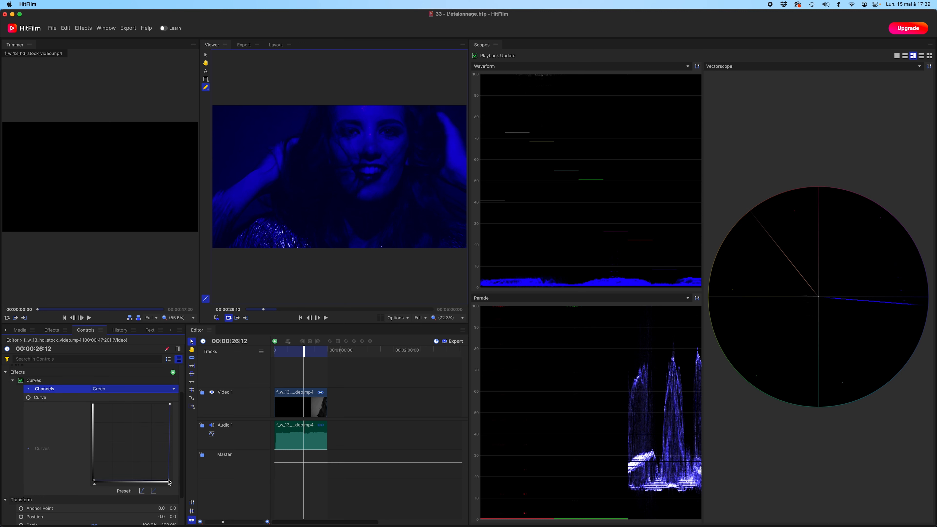
pyautogui.press('super+z')
pyautogui.press('super+z')
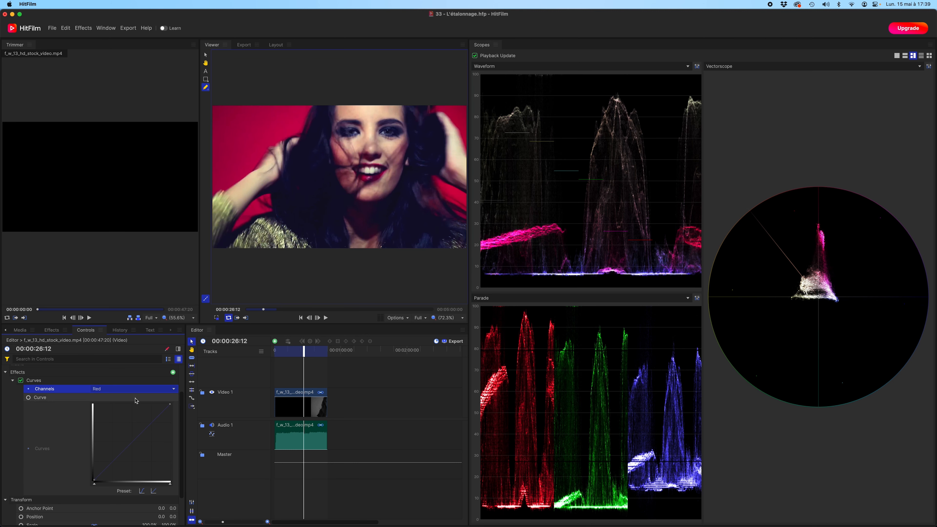
# Step: Move the timeline playhead to the frame at 00:00:20:21
pyautogui.scroll(1, 135, 398)
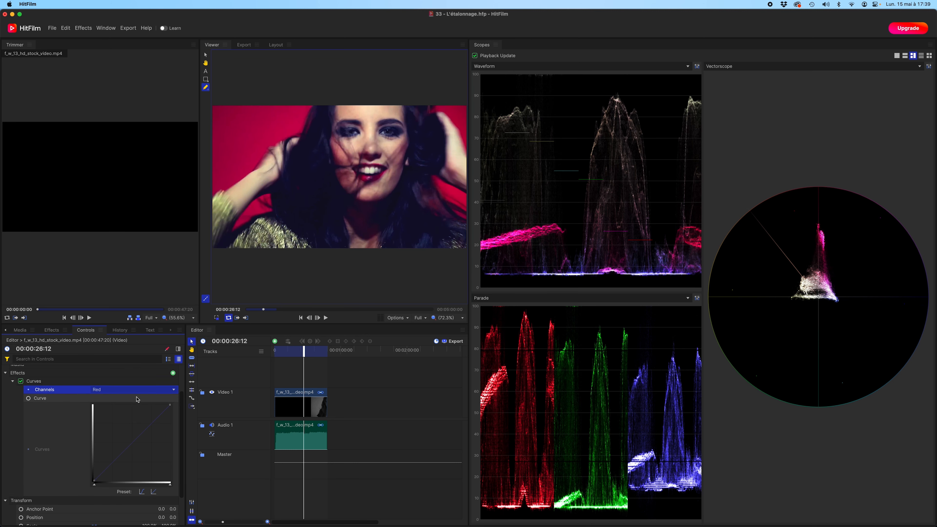
pyautogui.moveTo(304, 353); pyautogui.dragTo(300, 360)
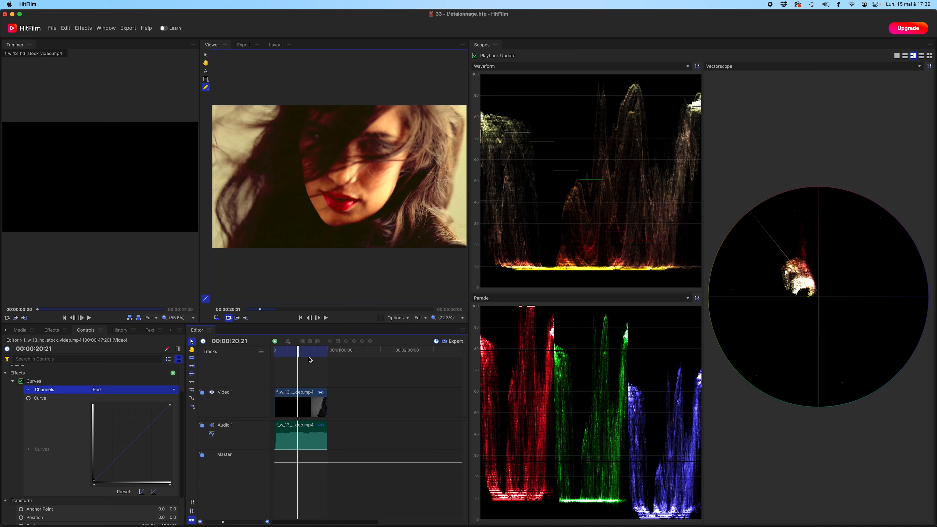
# Step: Try raising the midtones slightly with a new point on the Red channel curve
pyautogui.click(111, 391)
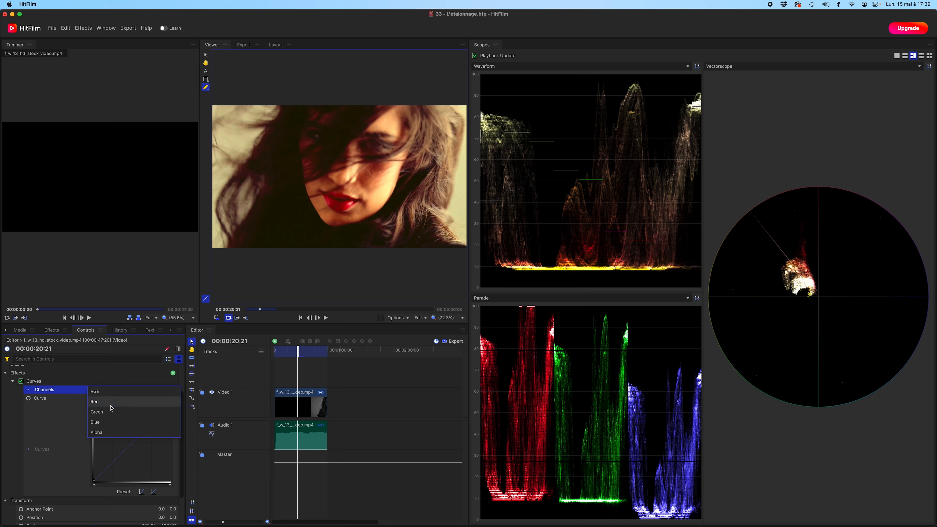
pyautogui.click(111, 402)
pyautogui.click(136, 441)
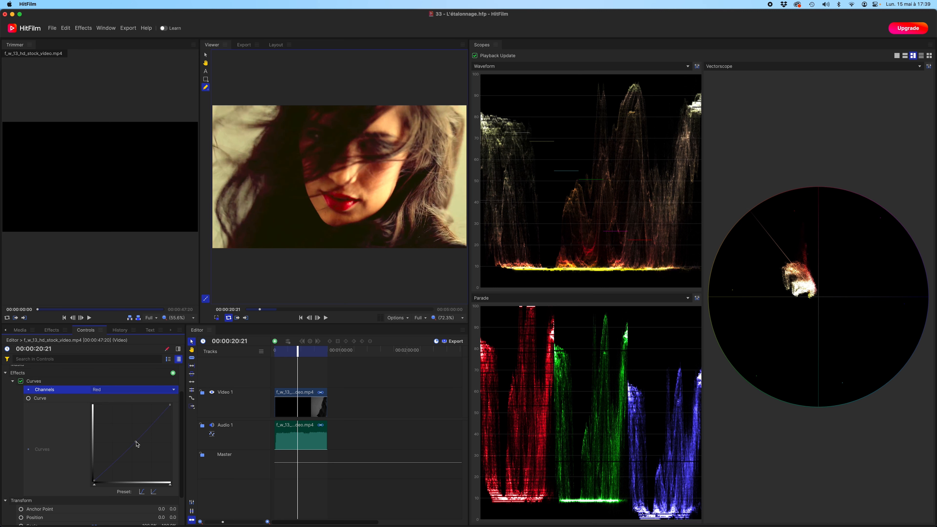
pyautogui.moveTo(136, 442); pyautogui.dragTo(133, 440)
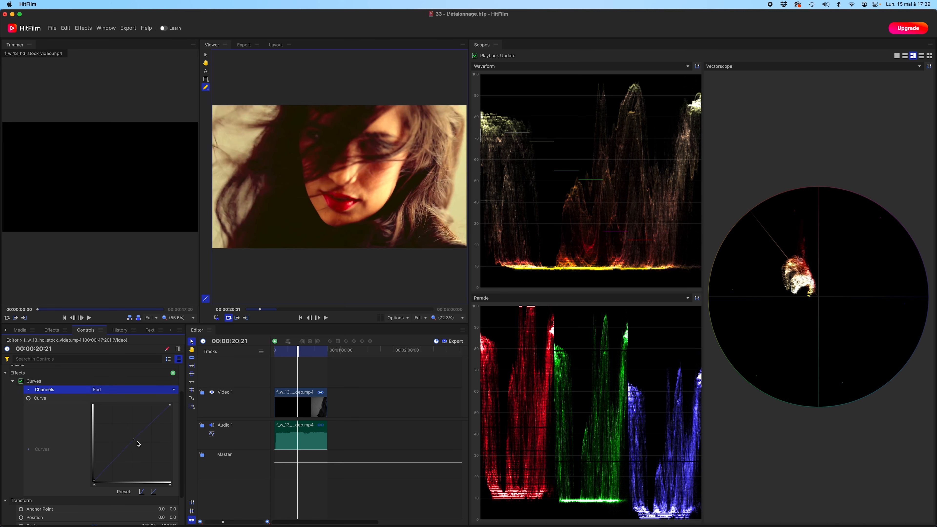
# Step: Shape a gentle S-curve on the RGB channel, with one point lowering the shadows and another raising the highlights
pyautogui.click(148, 390)
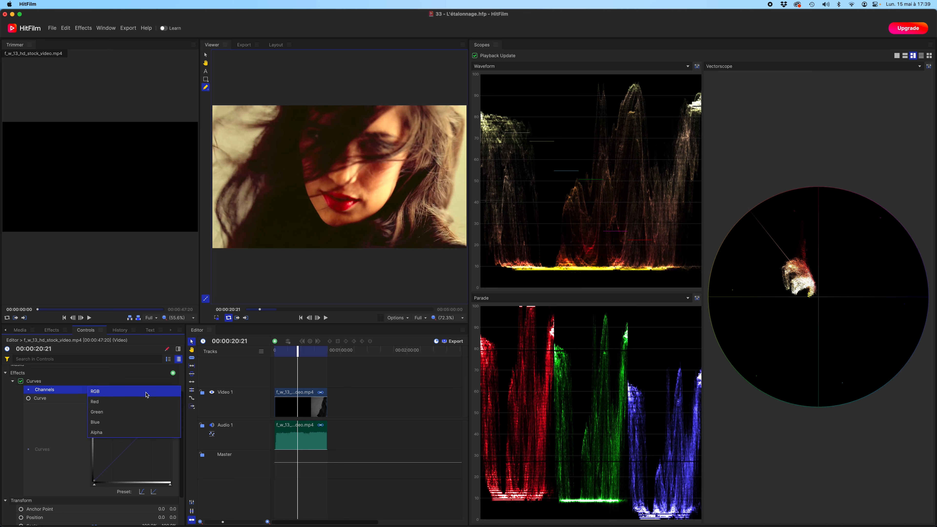
pyautogui.click(118, 392)
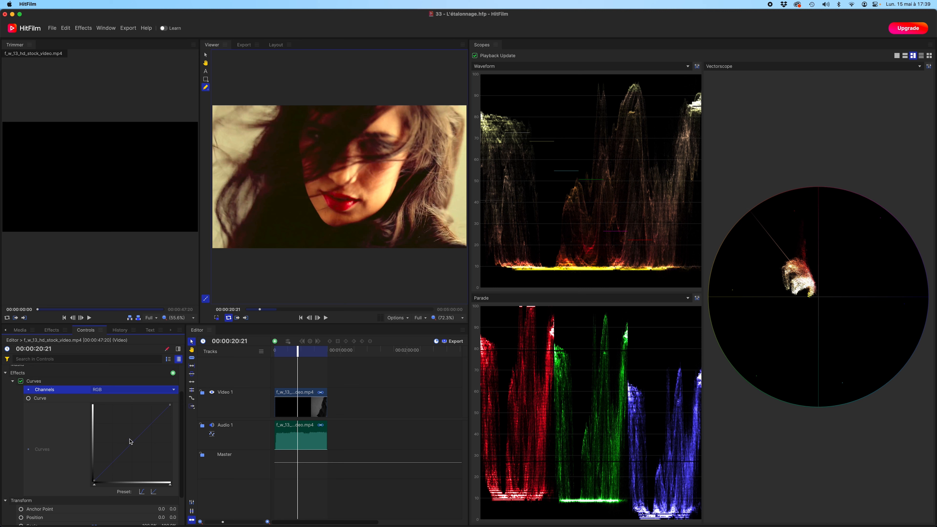
pyautogui.click(113, 469)
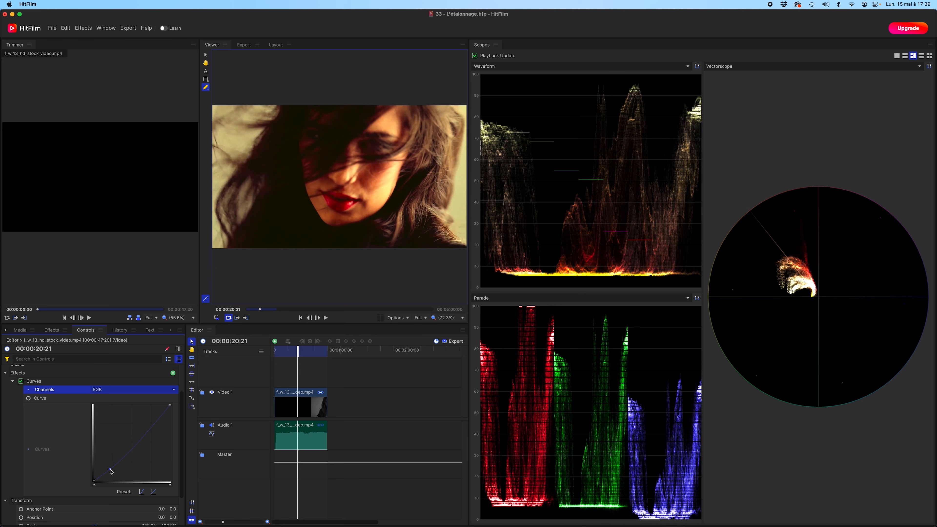
pyautogui.moveTo(113, 469); pyautogui.dragTo(112, 471)
pyautogui.moveTo(111, 473); pyautogui.dragTo(108, 472)
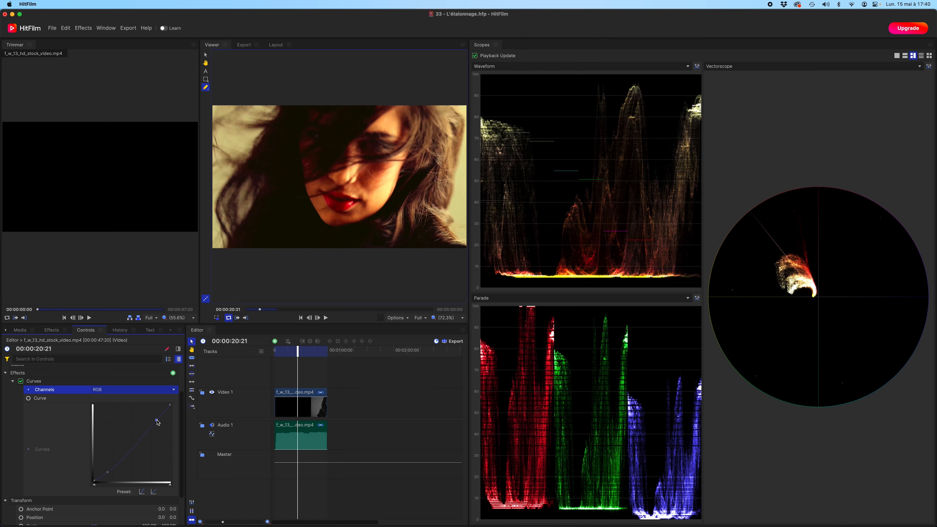
pyautogui.moveTo(156, 417); pyautogui.dragTo(155, 415)
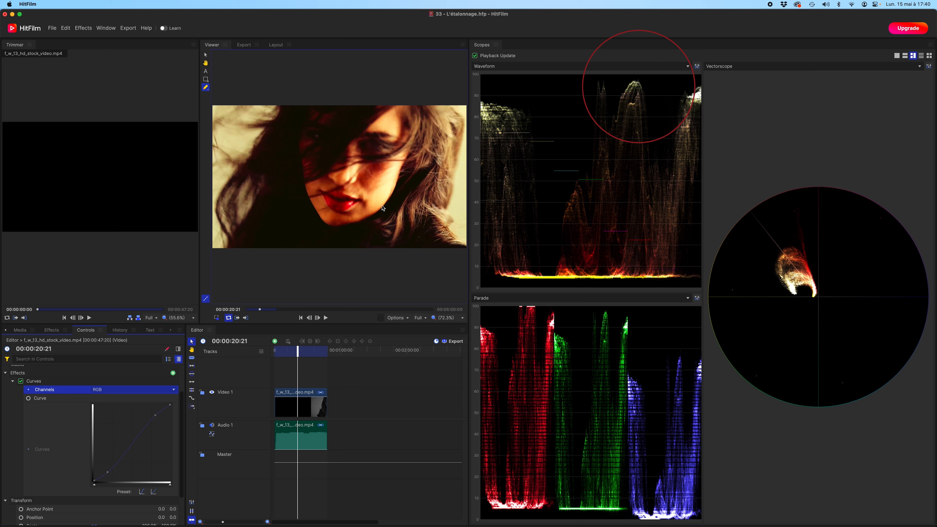
# Step: Add a midtone point to the Red channel curve and raise it slightly above the diagonal
pyautogui.click(111, 390)
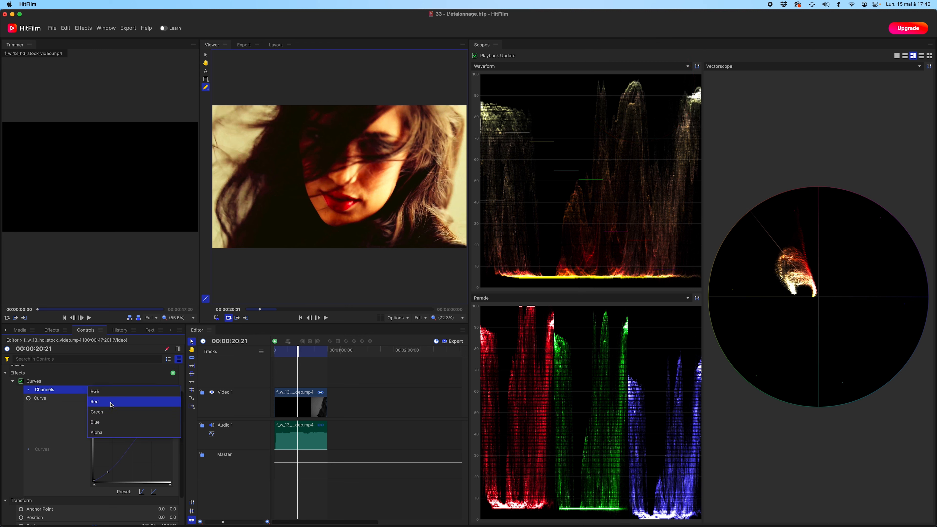
pyautogui.click(112, 405)
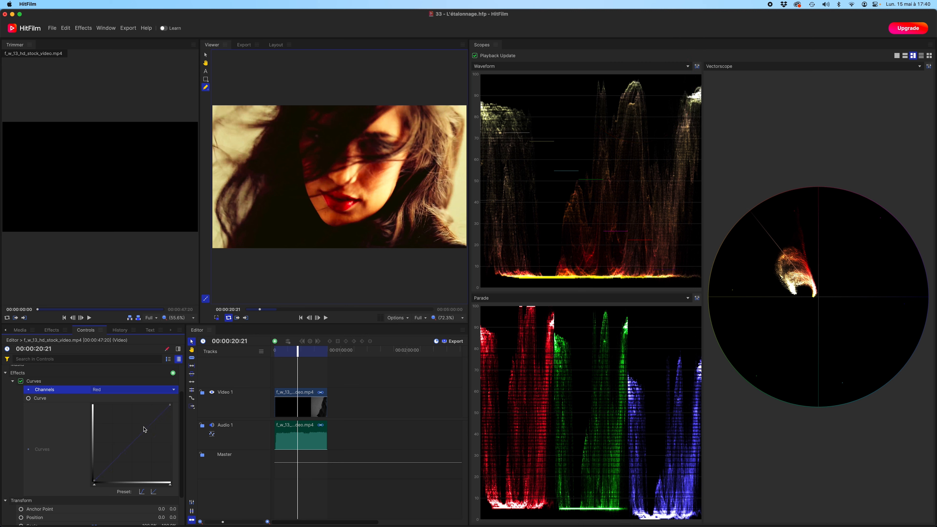
pyautogui.click(135, 441)
pyautogui.moveTo(136, 442); pyautogui.dragTo(130, 445)
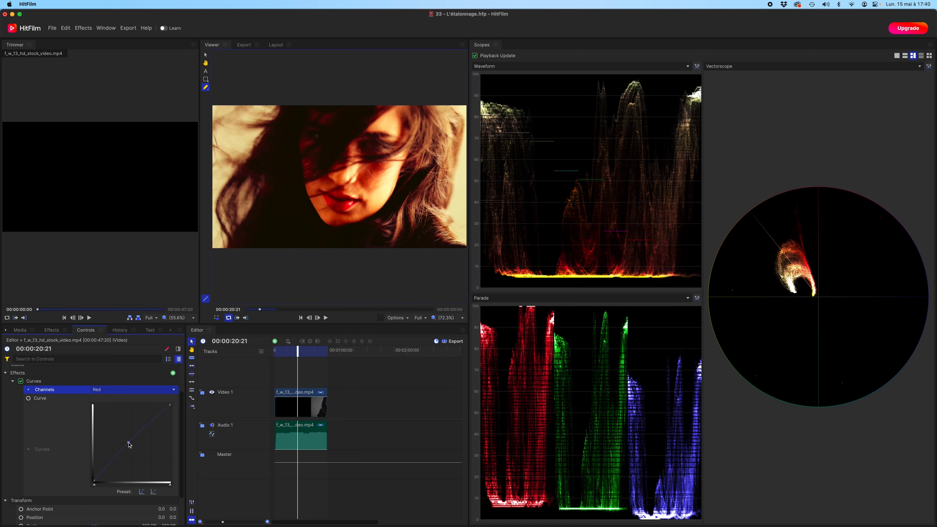
# Step: Add a midtone point to the Green channel curve and raise it slightly above the diagonal
pyautogui.click(111, 390)
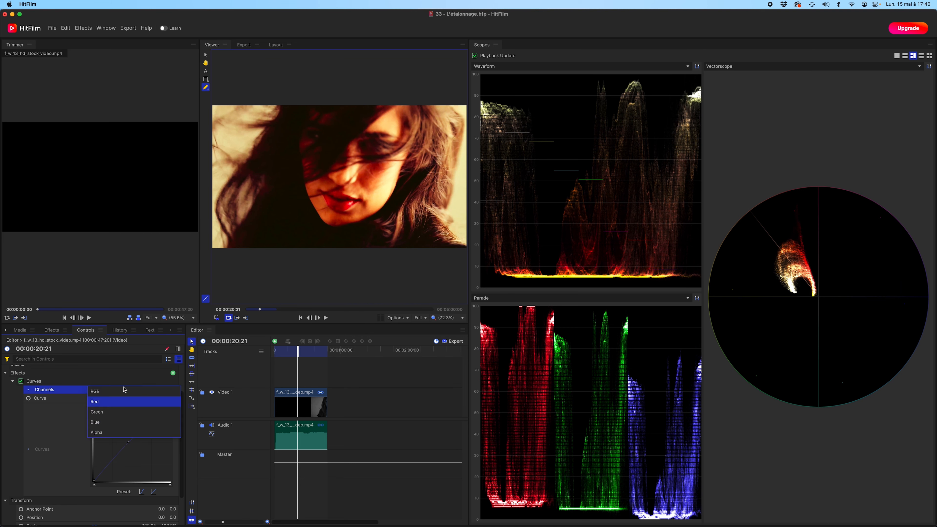
pyautogui.click(111, 414)
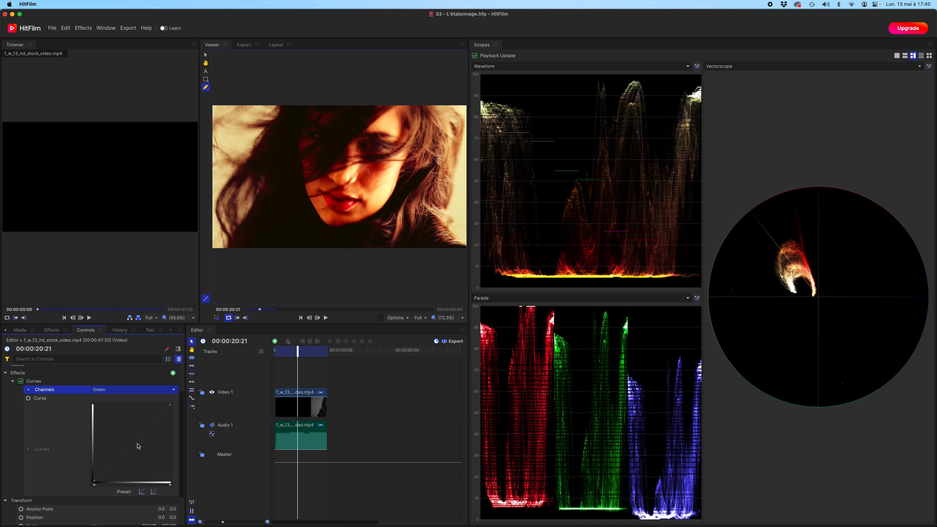
pyautogui.moveTo(137, 445); pyautogui.dragTo(134, 443)
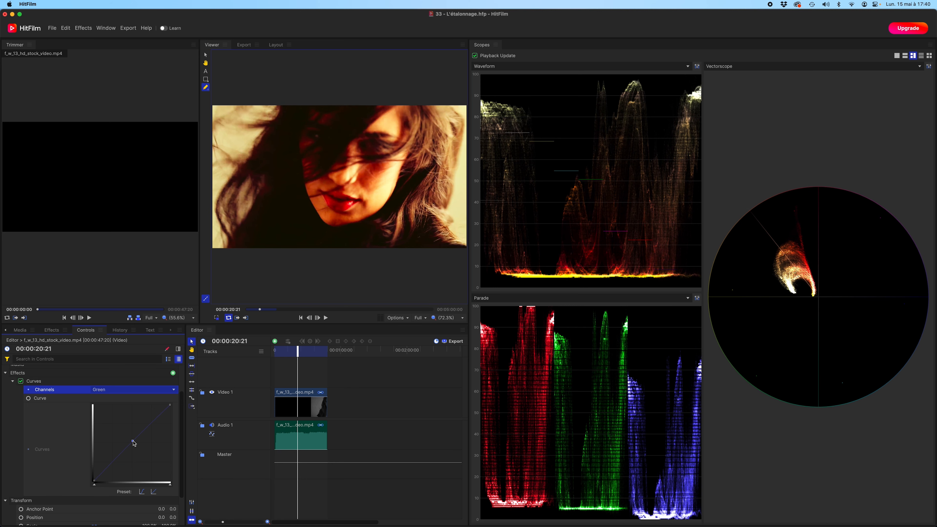
pyautogui.moveTo(133, 441)
pyautogui.mouseDown()
pyautogui.moveTo(129, 422)
pyautogui.moveTo(136, 438)
pyautogui.mouseUp()
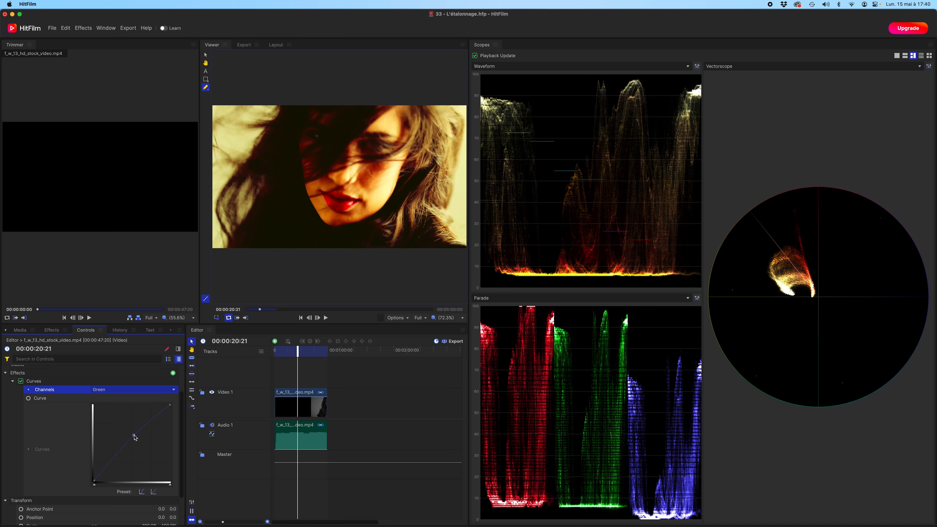
# Step: Add a point to the upper part of the Blue channel curve, pulling blue down slightly
pyautogui.click(136, 390)
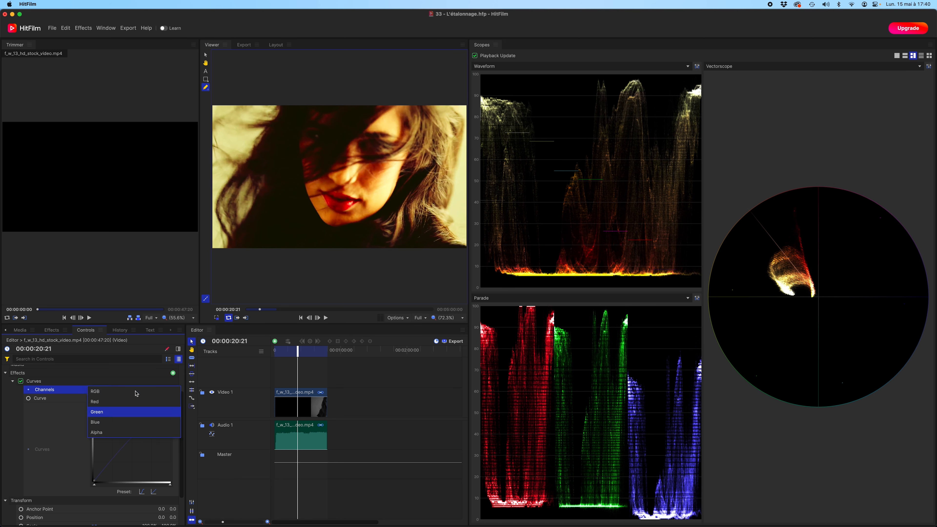
pyautogui.click(122, 422)
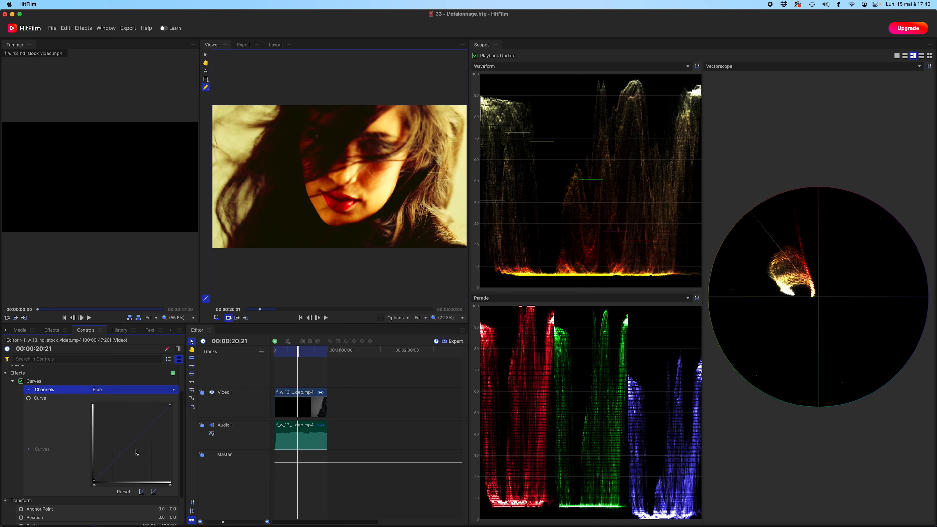
pyautogui.moveTo(131, 445); pyautogui.dragTo(152, 428)
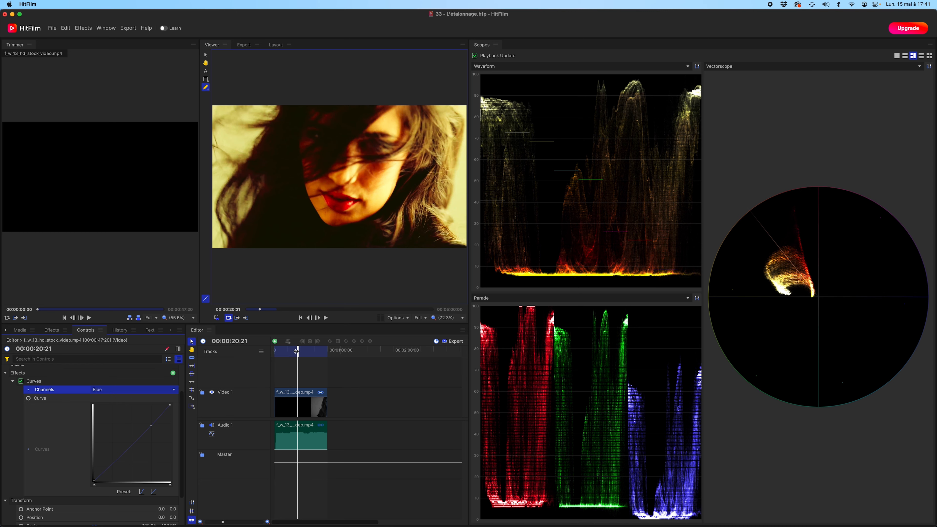
# Step: Move the playhead to 00:00:20:13 and toggle the Curves effect off and on to compare the graded and original image
pyautogui.moveTo(297, 352); pyautogui.dragTo(296, 352)
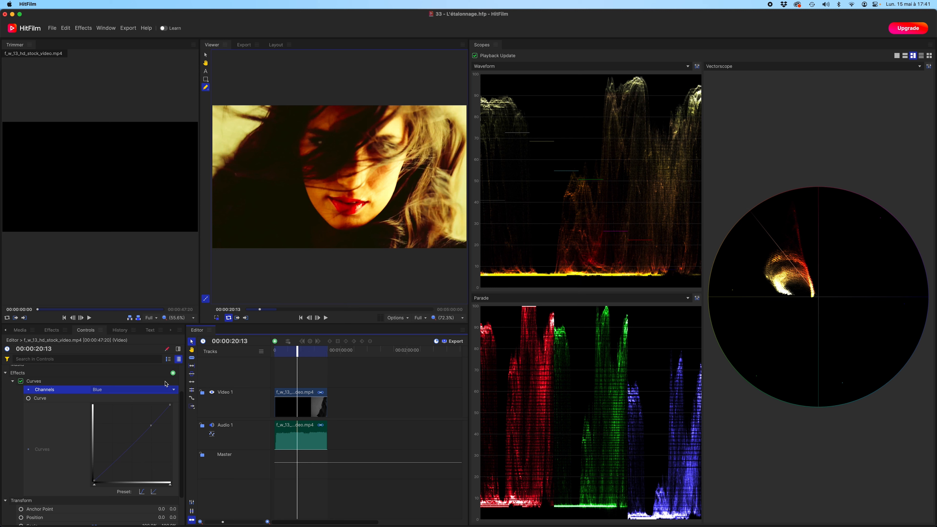
pyautogui.click(21, 381)
pyautogui.click(21, 381)
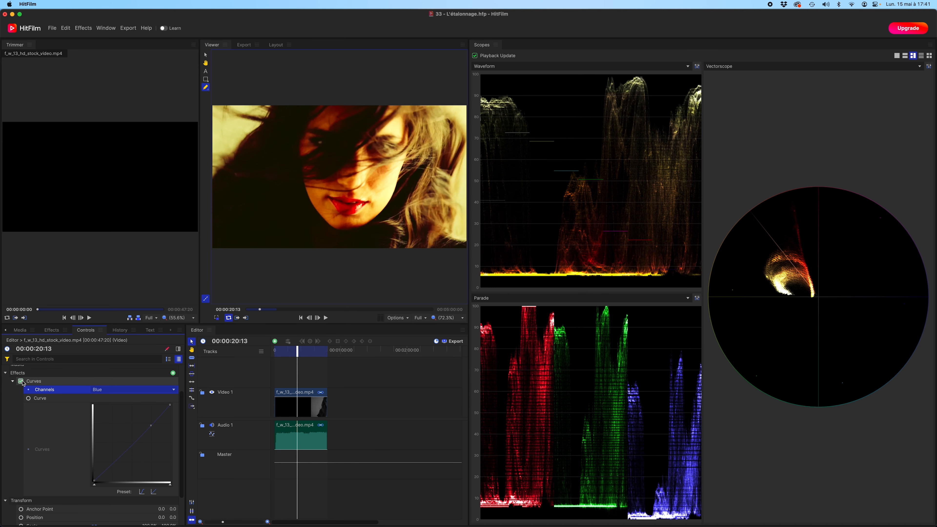
pyautogui.click(21, 381)
pyautogui.click(21, 382)
pyautogui.click(20, 381)
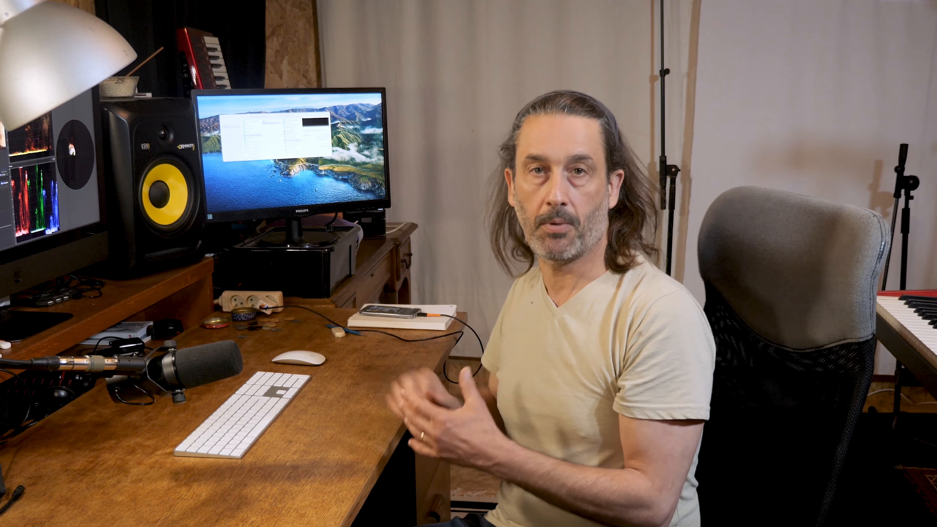